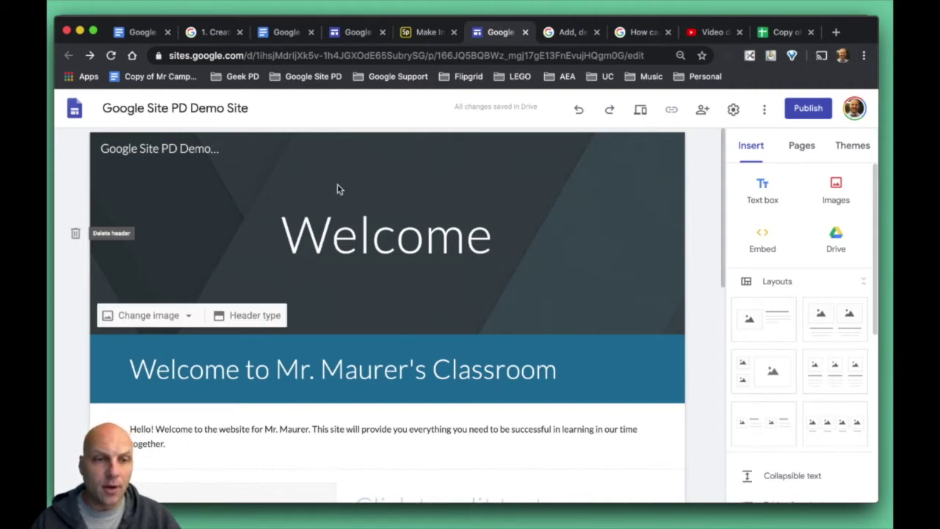
Upload FB Geeking Cover.png from the Desktop as the site's logo and close the brand image settings.
left_click(596, 278)
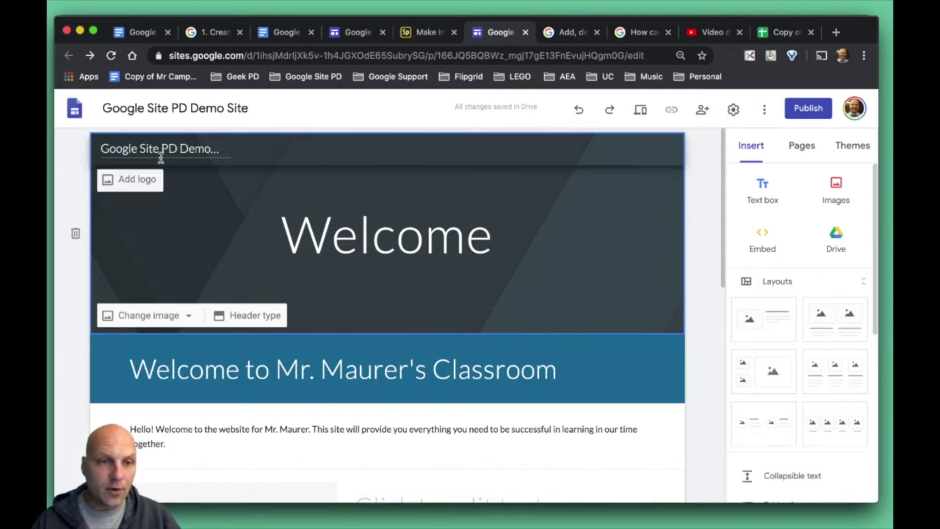
left_click(115, 149)
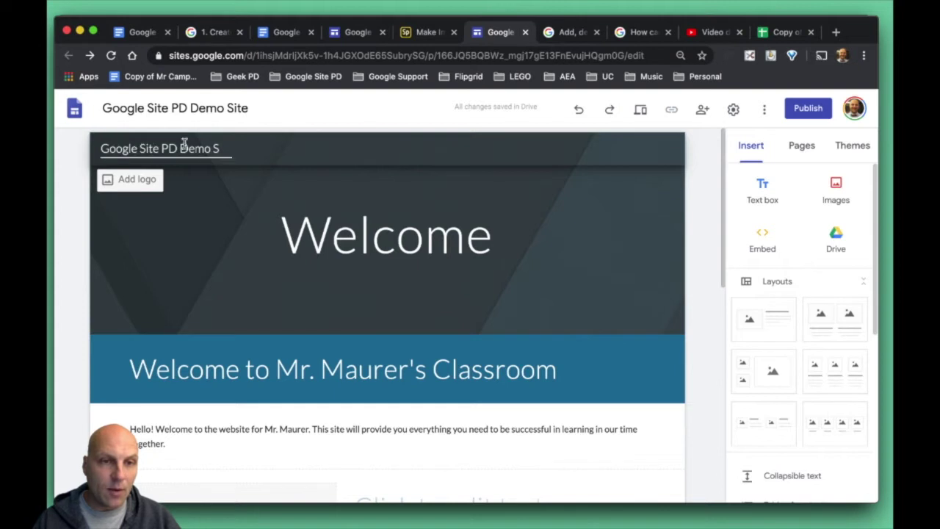
left_click(139, 180)
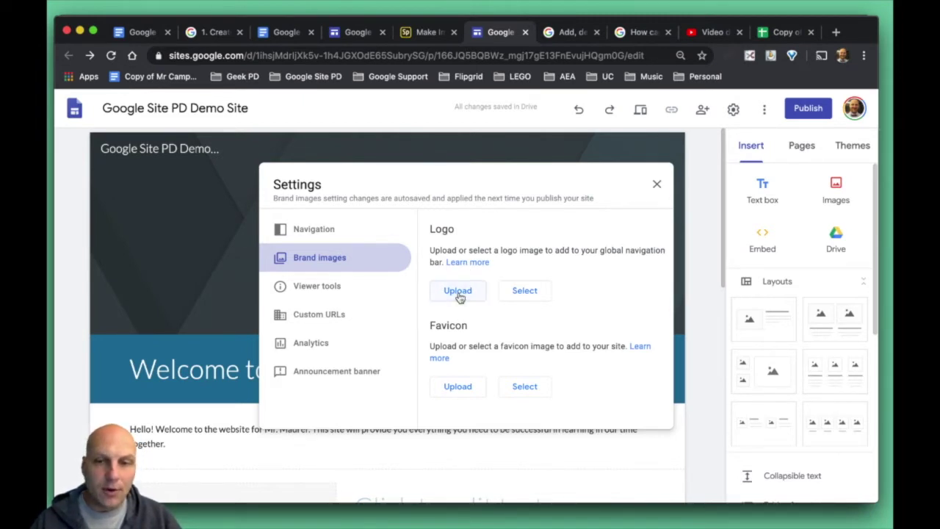
left_click(457, 291)
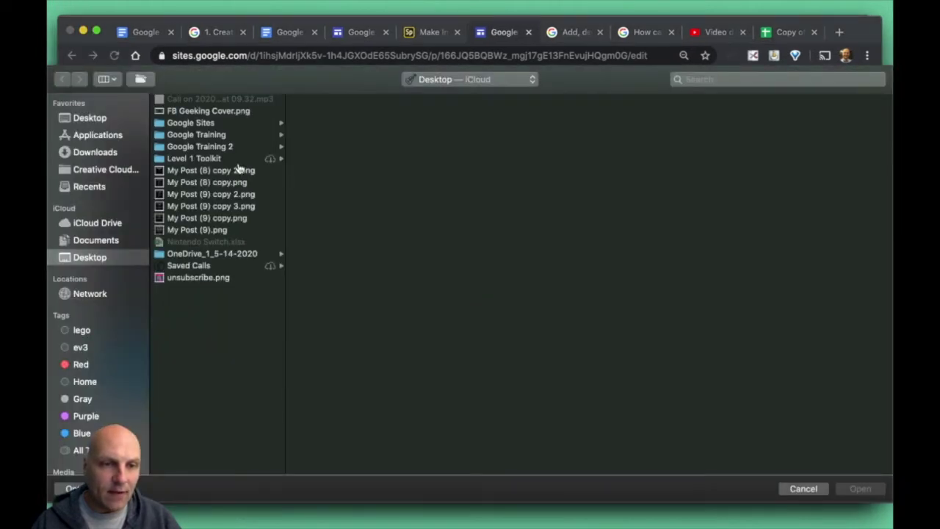
left_click(187, 111)
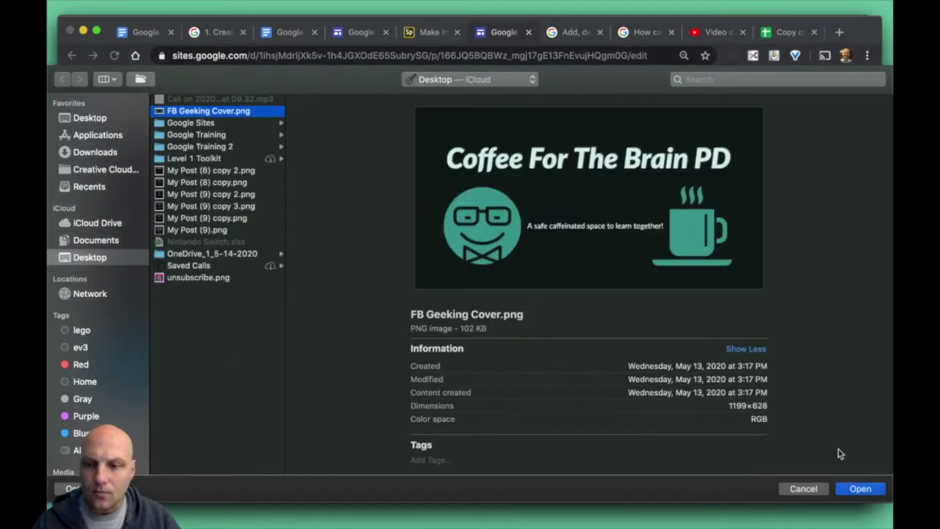
left_click(860, 490)
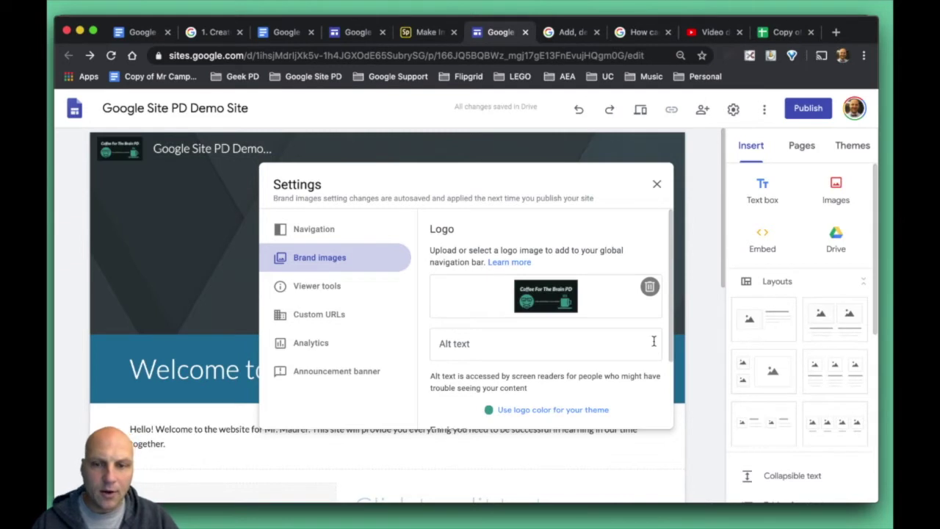
scroll(503, 309, "down", 5)
scroll(503, 308, "up", 4)
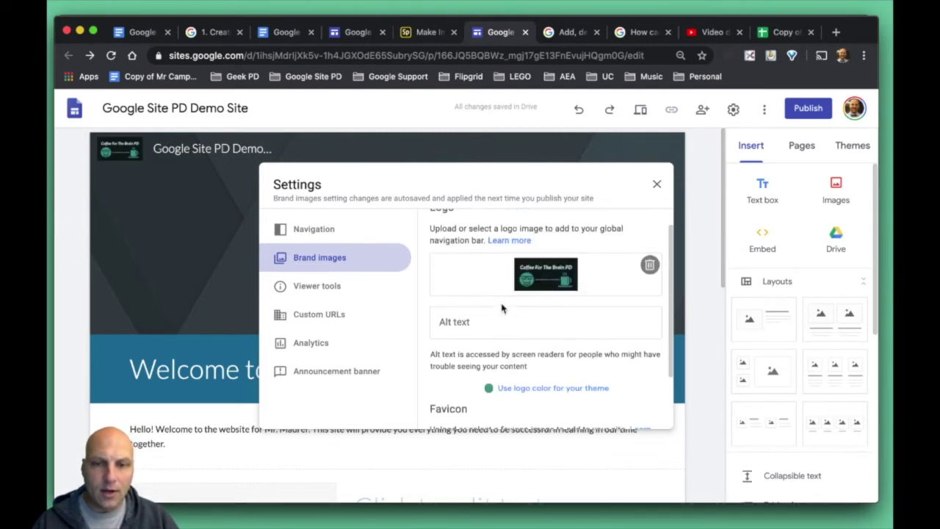
scroll(503, 308, "down", 2)
left_click(211, 251)
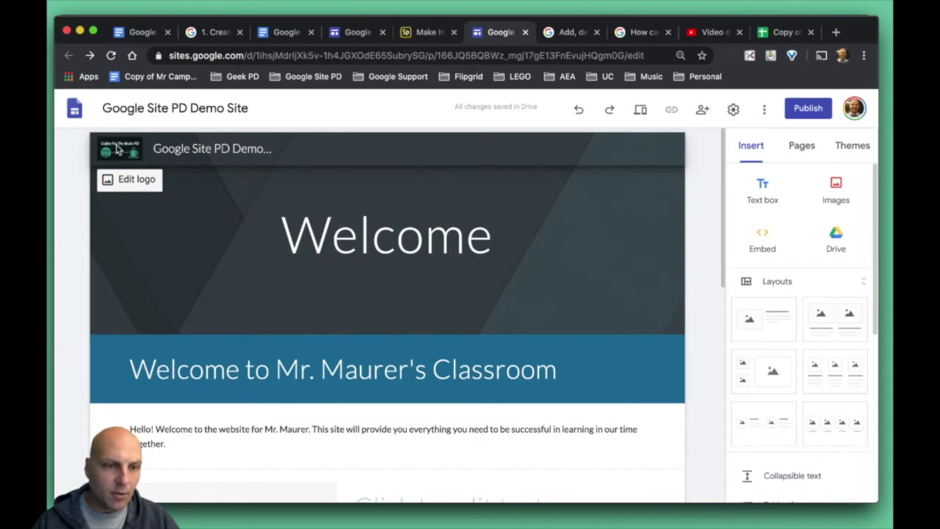
Try the Cover, Large banner and Title only header types on the Welcome header, and return it to Banner.
left_click(199, 225)
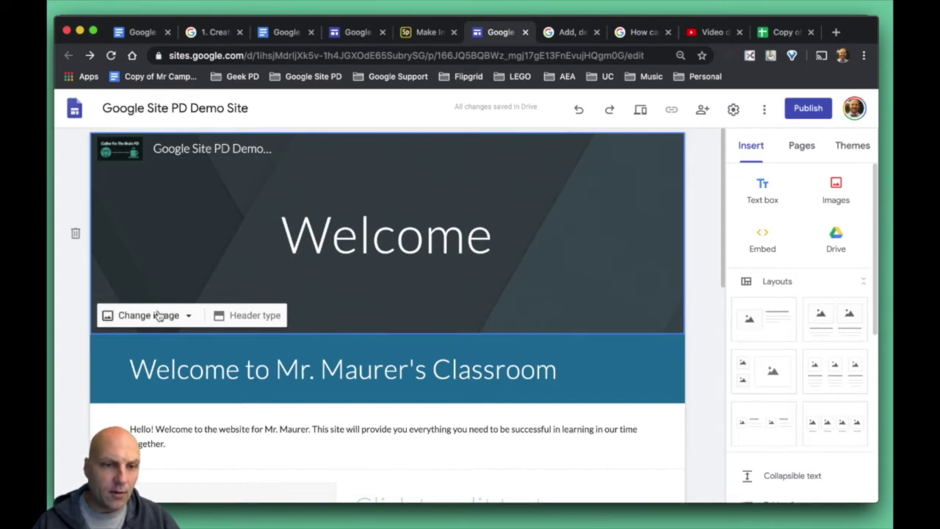
left_click(238, 318)
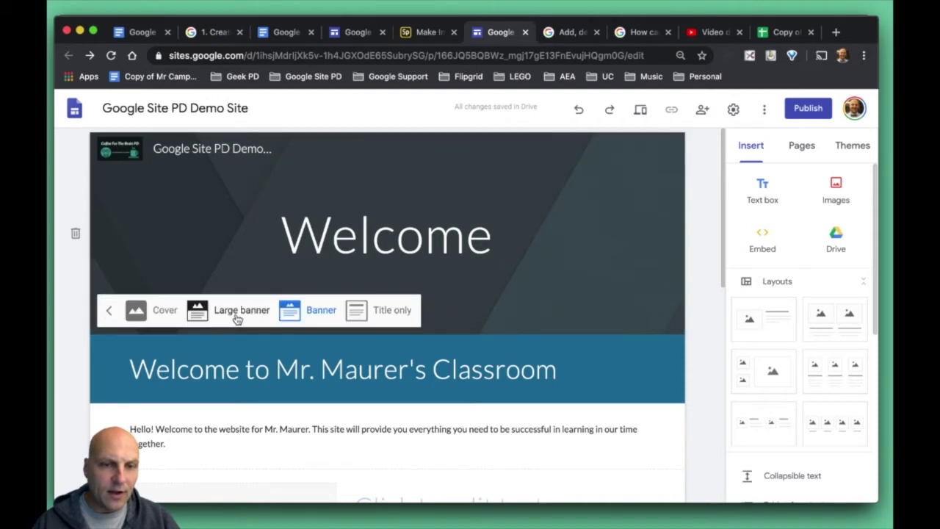
left_click(163, 310)
scroll(247, 334, "down", 3)
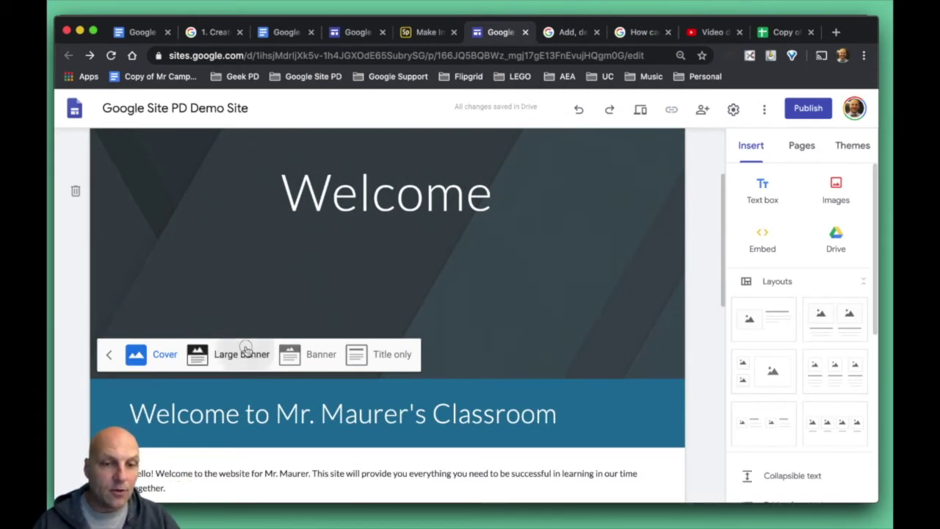
left_click(246, 354)
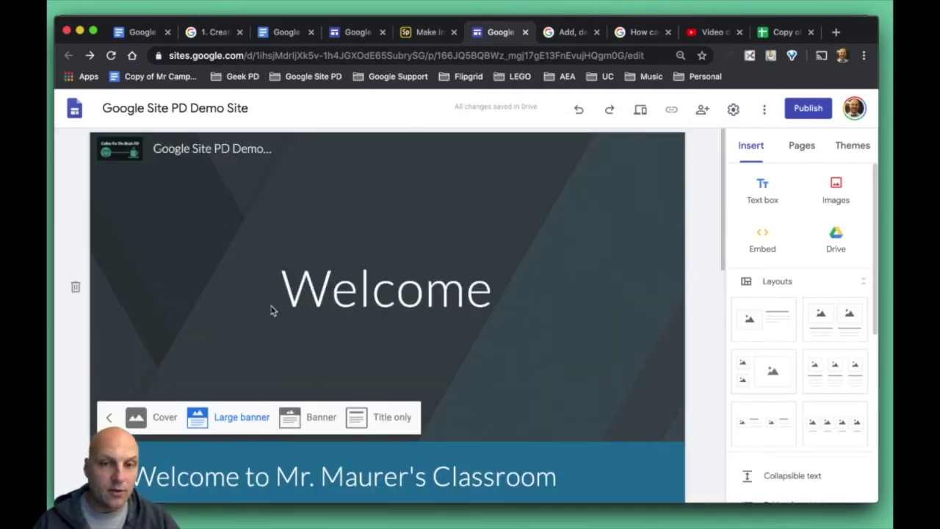
left_click(314, 374)
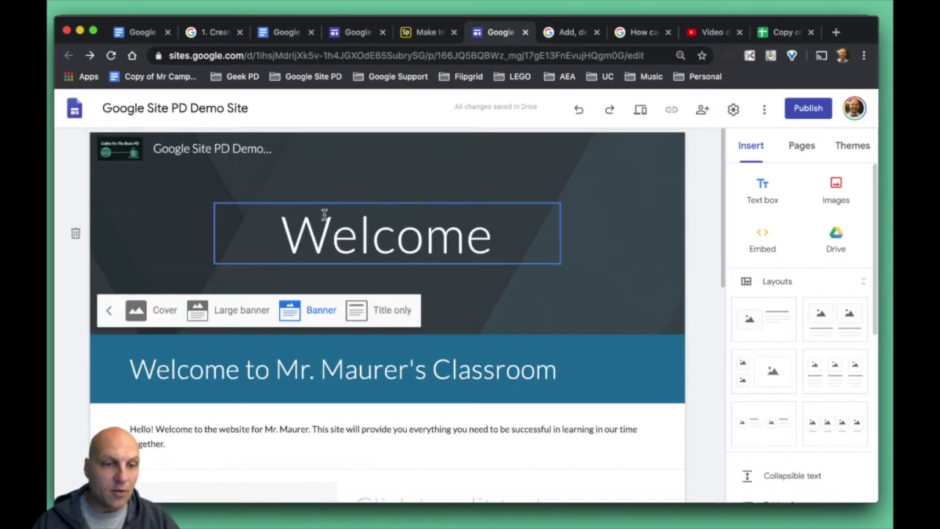
left_click(388, 316)
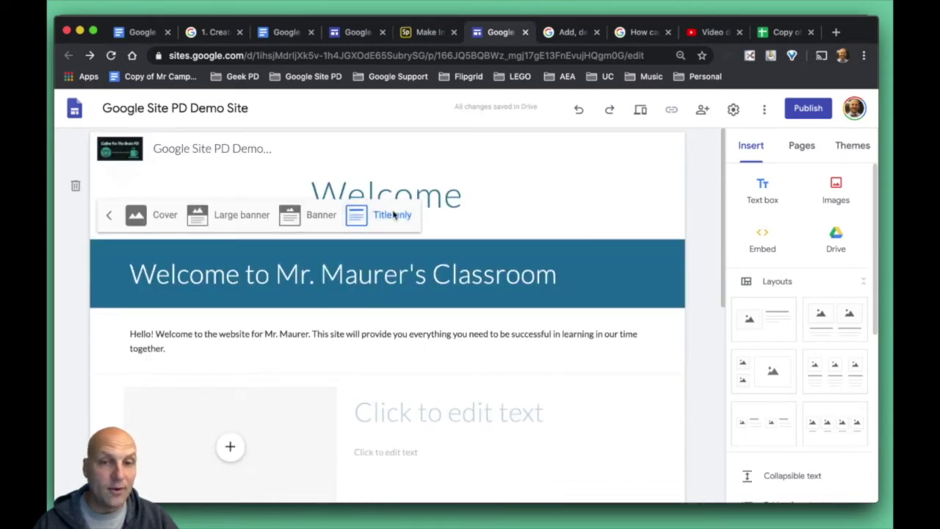
left_click(316, 214)
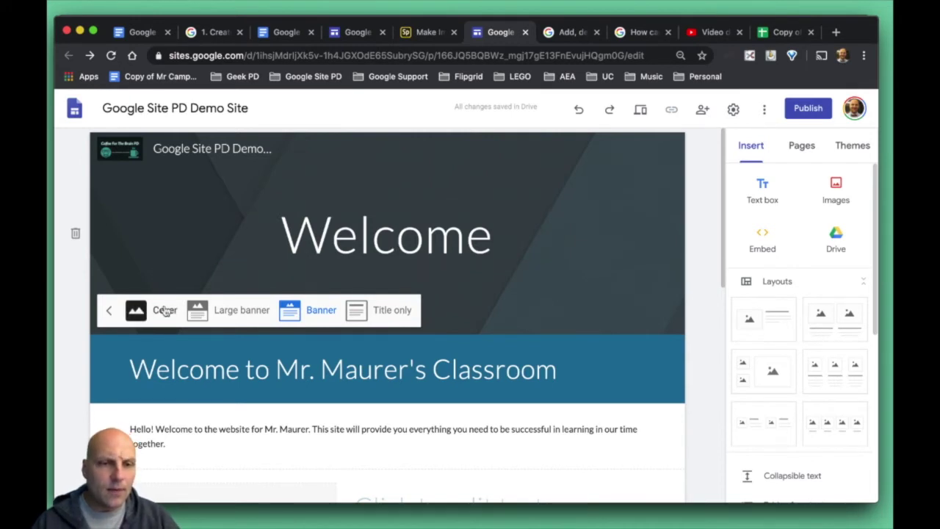
left_click(164, 247)
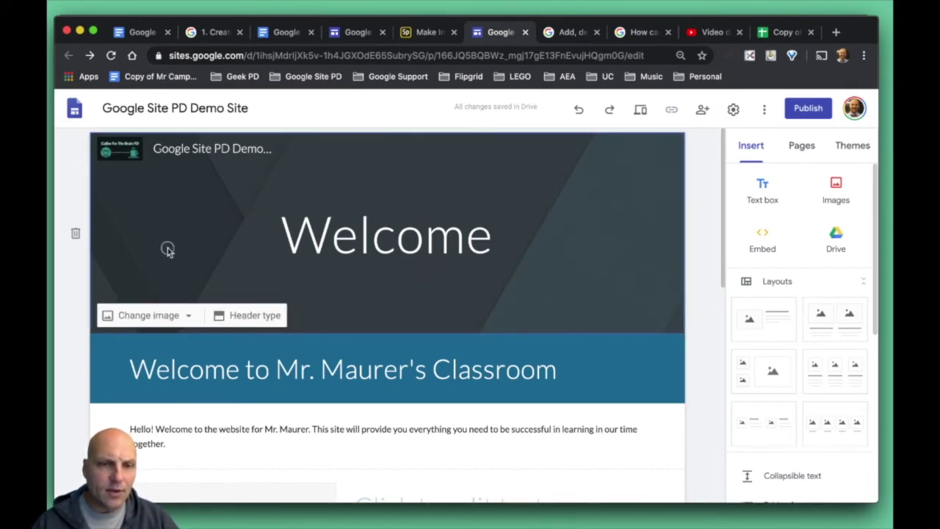
Replace the Welcome header's background with the starry night sky image from the gallery.
left_click(151, 315)
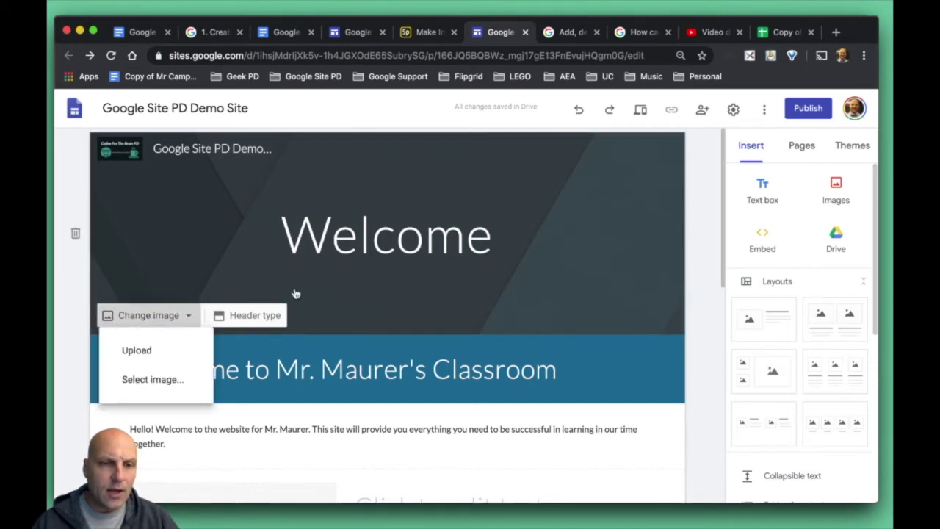
scroll(294, 293, "down", 2)
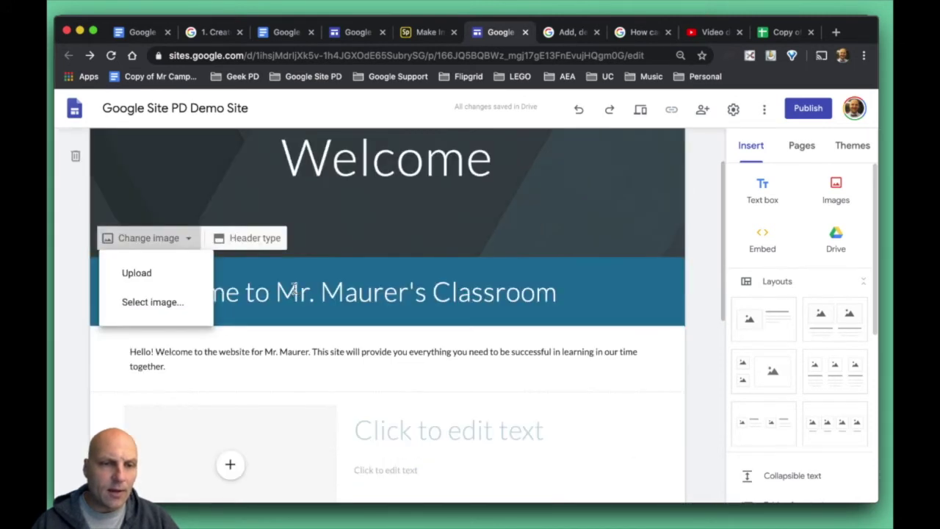
left_click(155, 303)
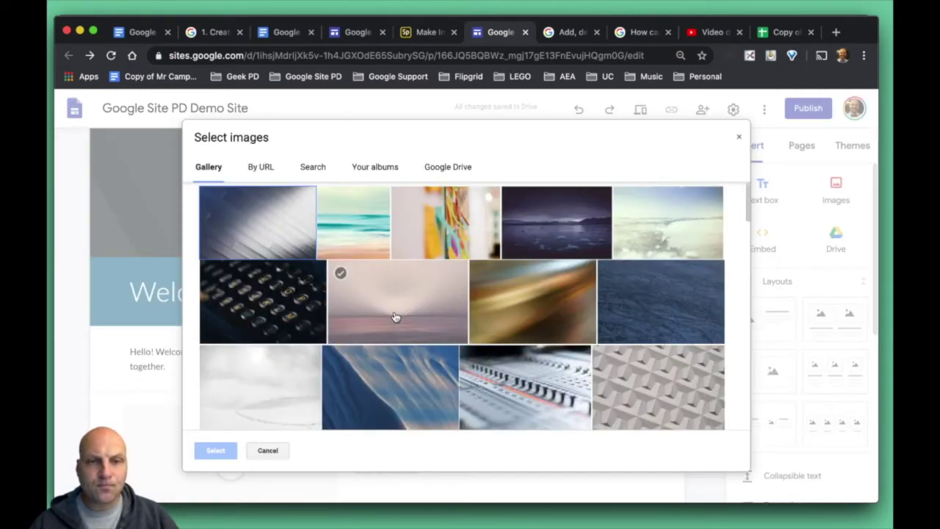
scroll(395, 316, "down", 5)
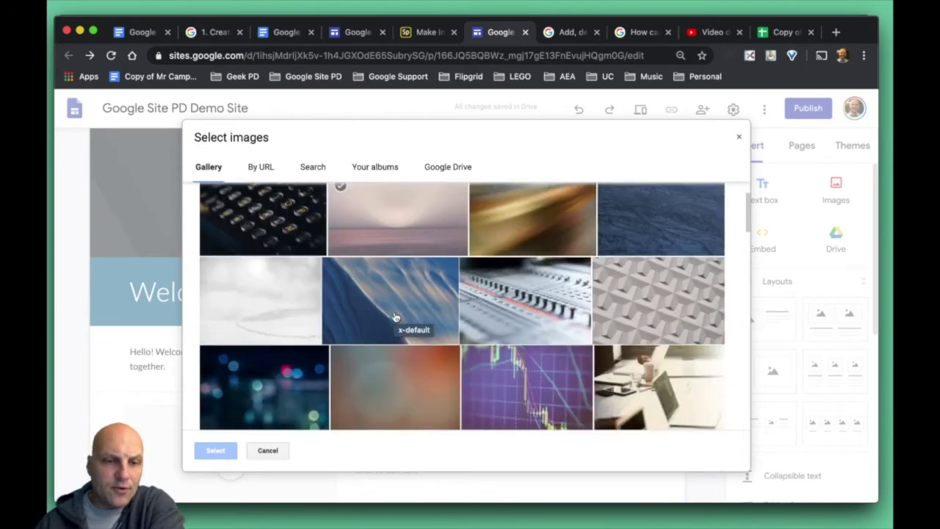
scroll(395, 316, "down", 3)
scroll(368, 257, "up", 4)
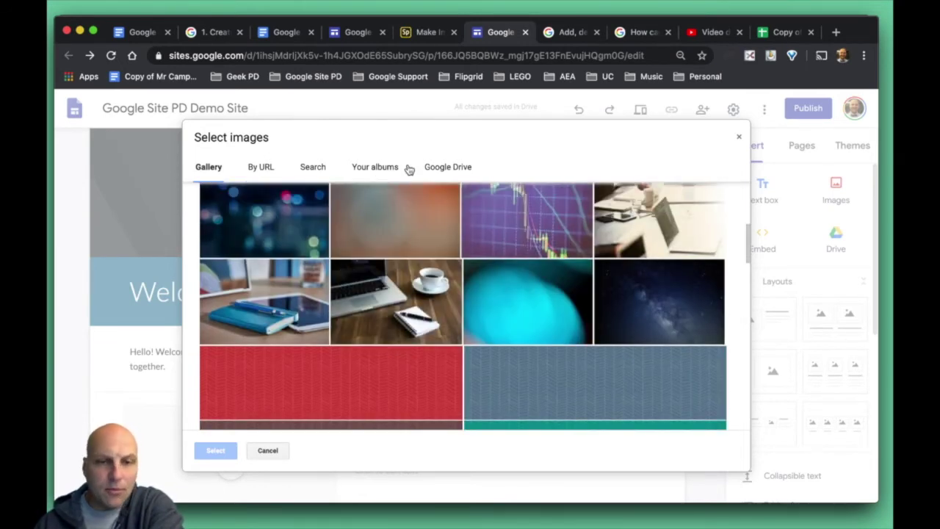
scroll(432, 360, "down", 2)
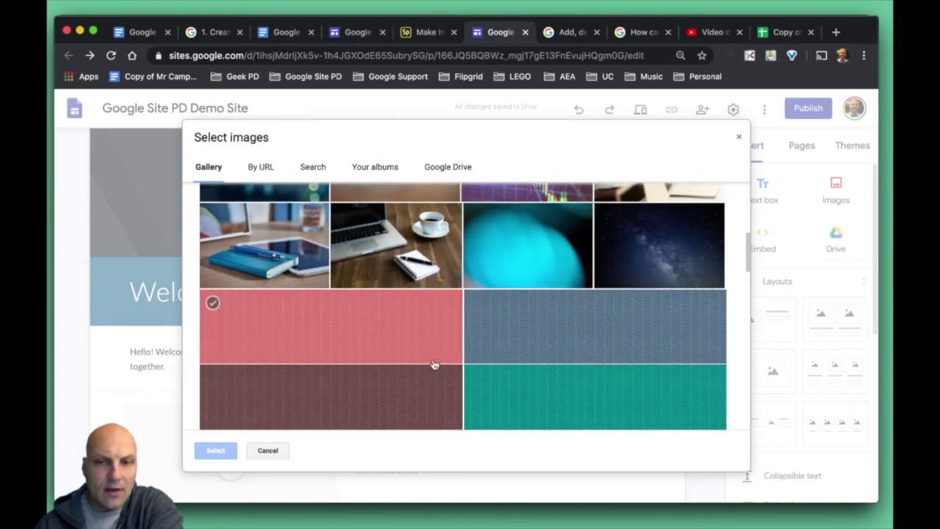
left_click(659, 260)
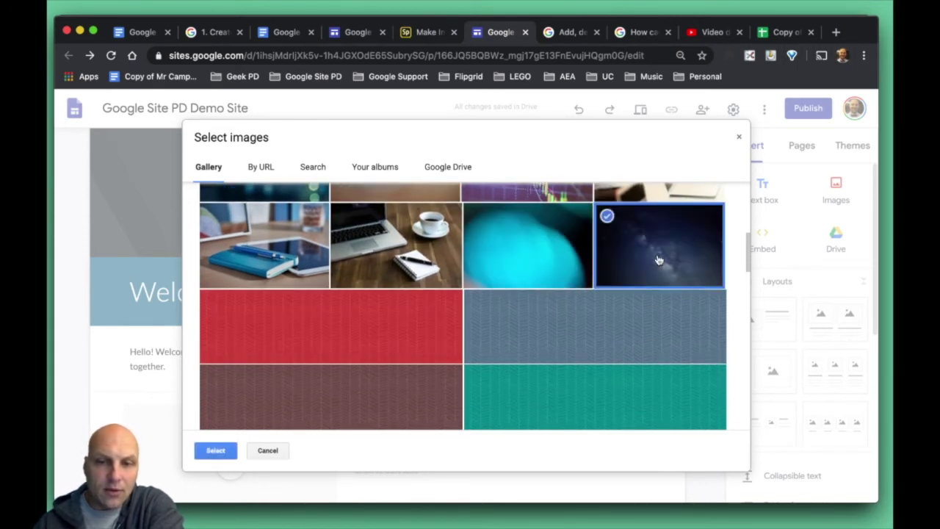
scroll(376, 336, "down", 4)
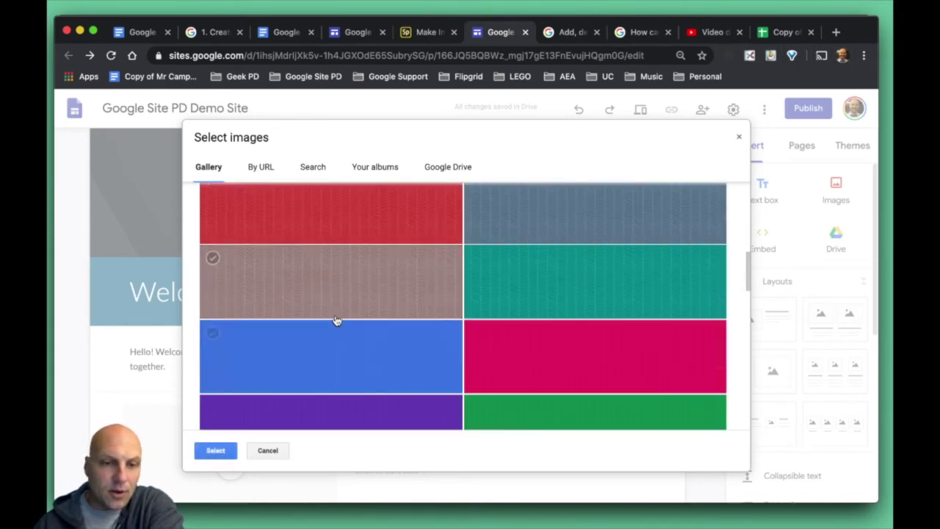
left_click(213, 451)
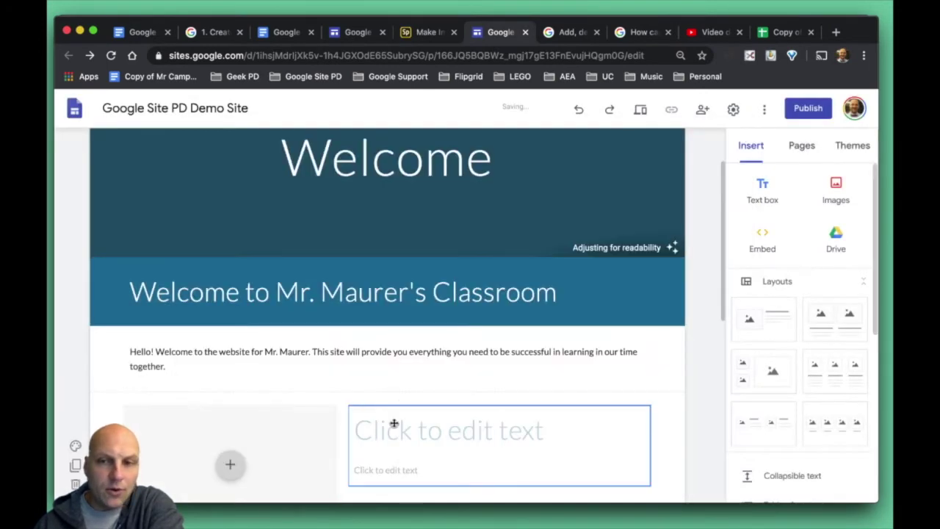
scroll(422, 283, "up", 2)
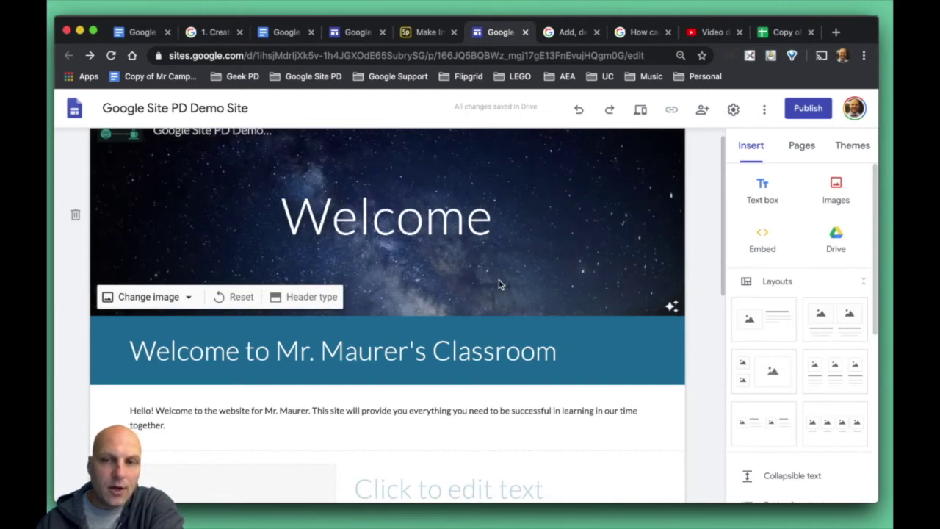
scroll(546, 282, "down", 1)
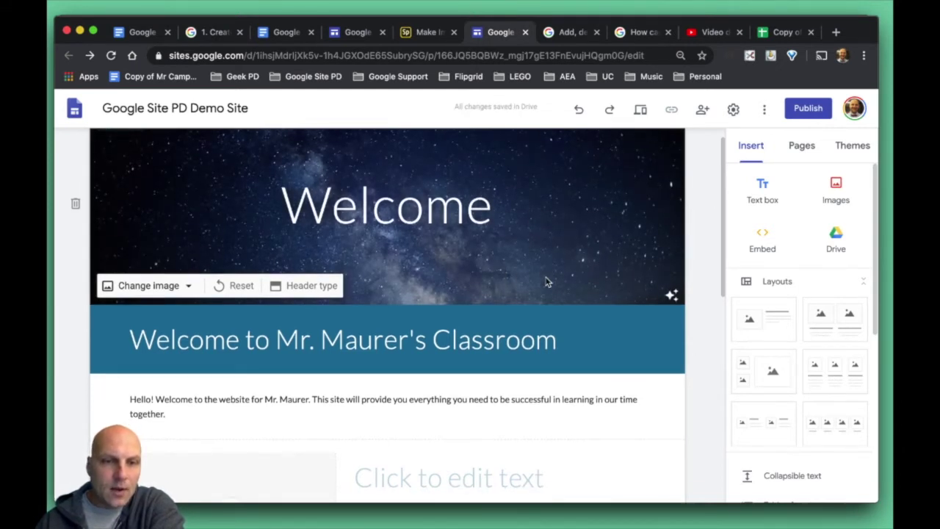
scroll(546, 281, "down", 3)
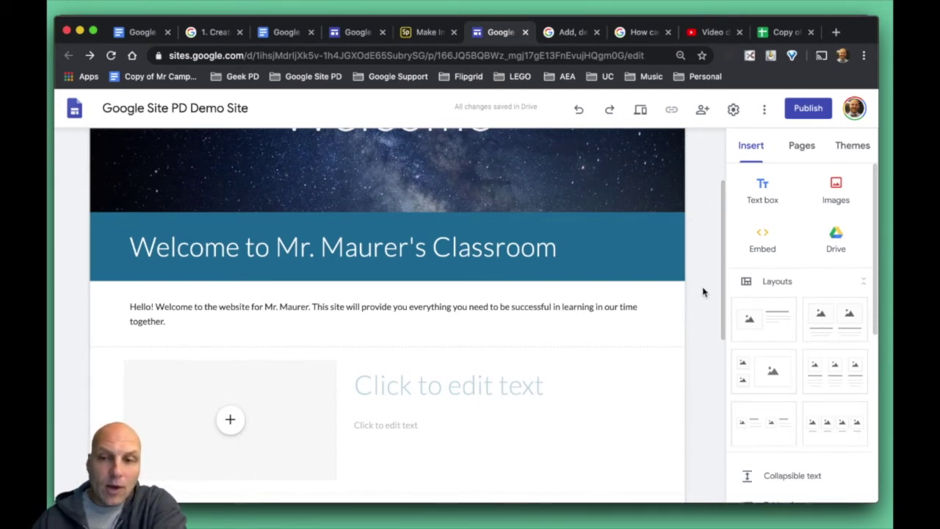
left_click(668, 336)
scroll(668, 336, "down", 3)
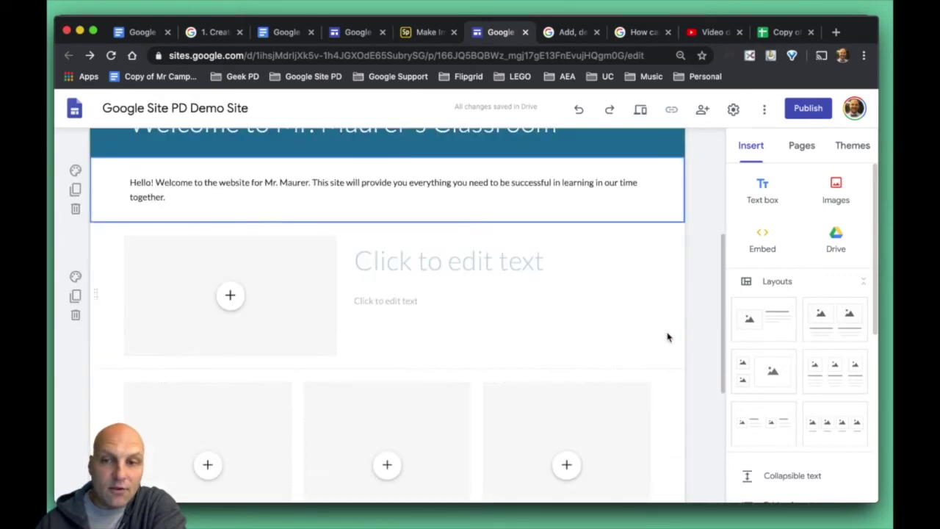
scroll(672, 213, "up", 1)
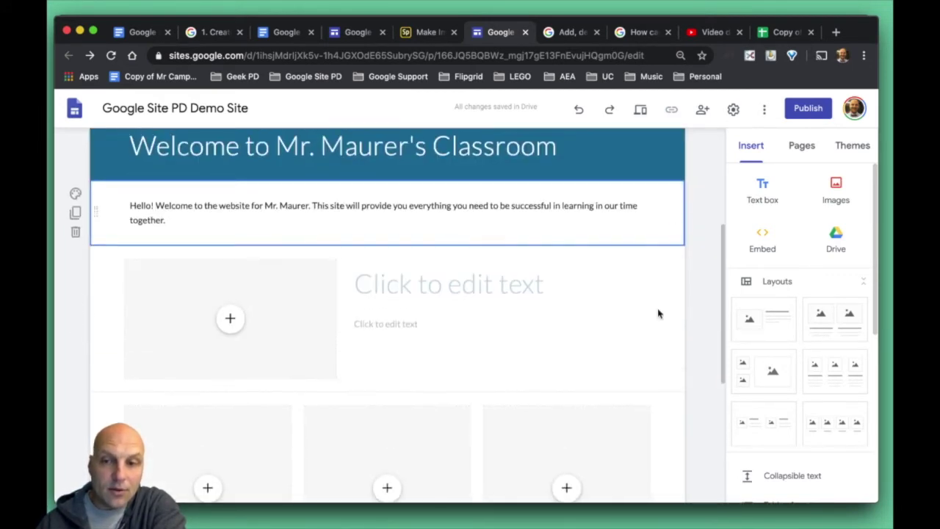
left_click(76, 194)
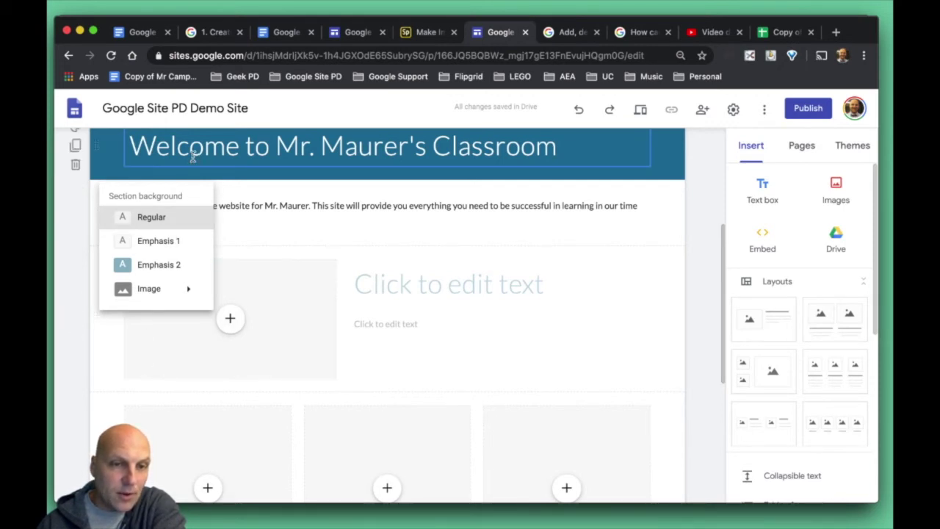
left_click(186, 296)
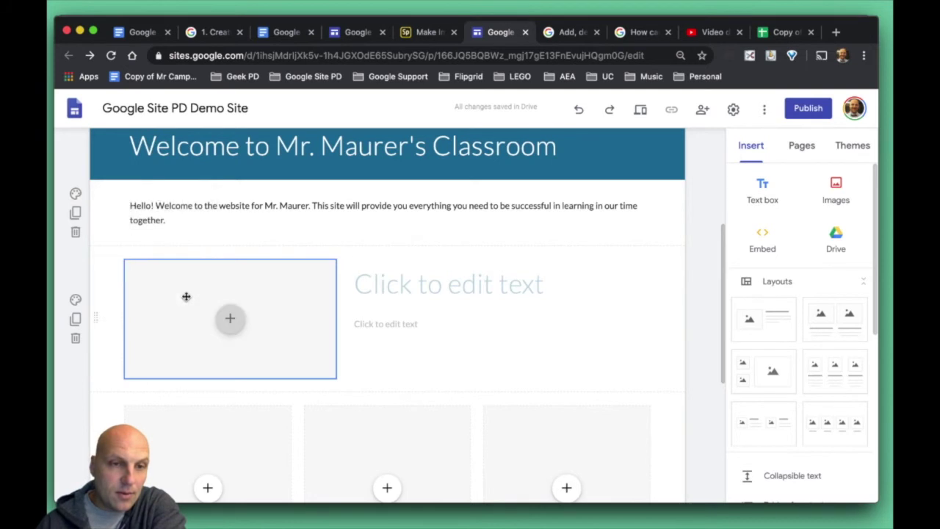
left_click(77, 193)
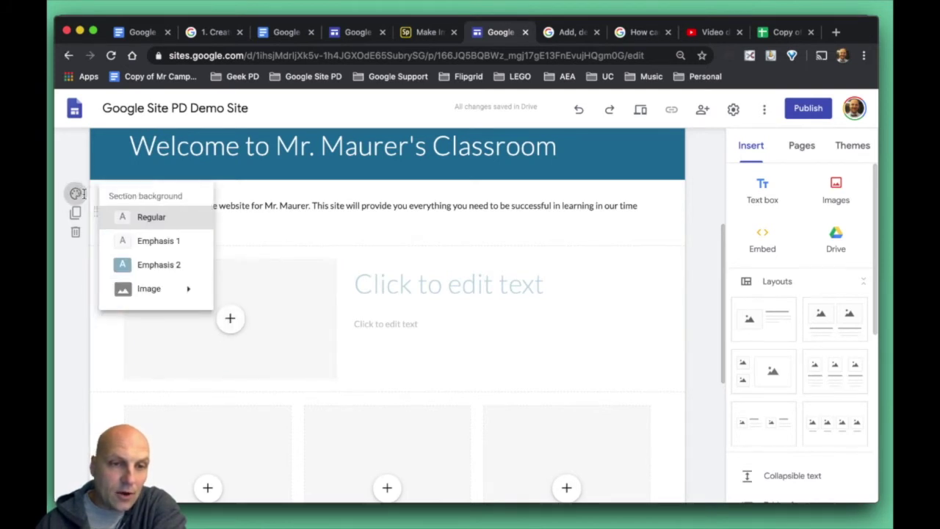
mouse_move(140, 294)
left_click(240, 298)
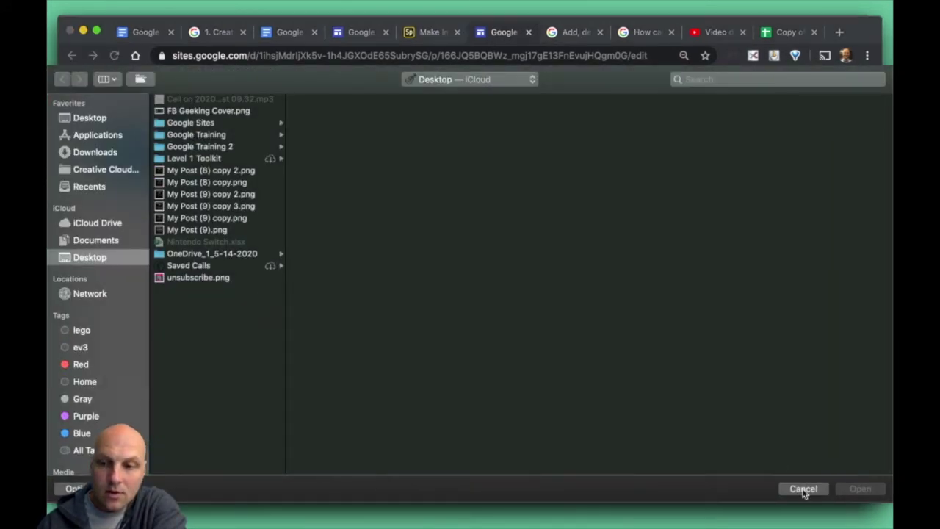
left_click(803, 489)
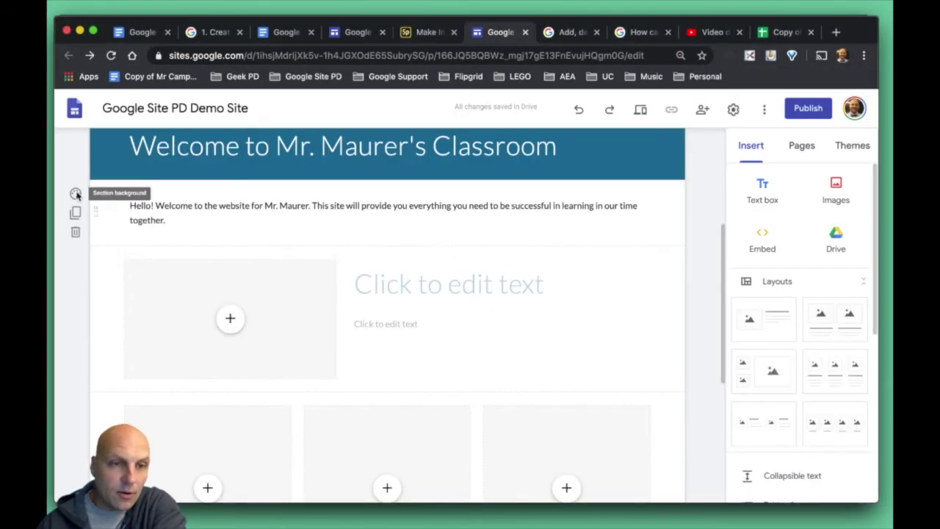
Set the background of the "Hello! Welcome to the website" text section to the dark icy lake and mountains image from the gallery.
left_click(76, 195)
mouse_move(150, 290)
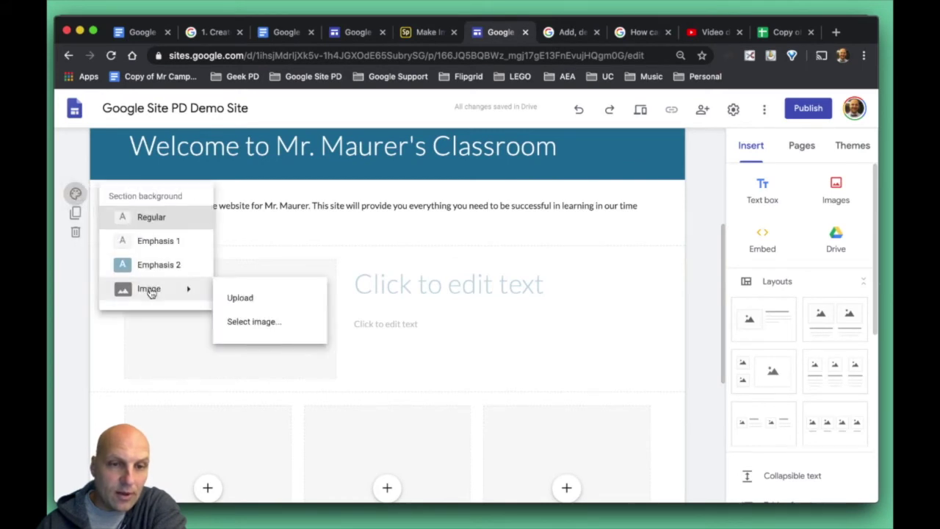
left_click(245, 328)
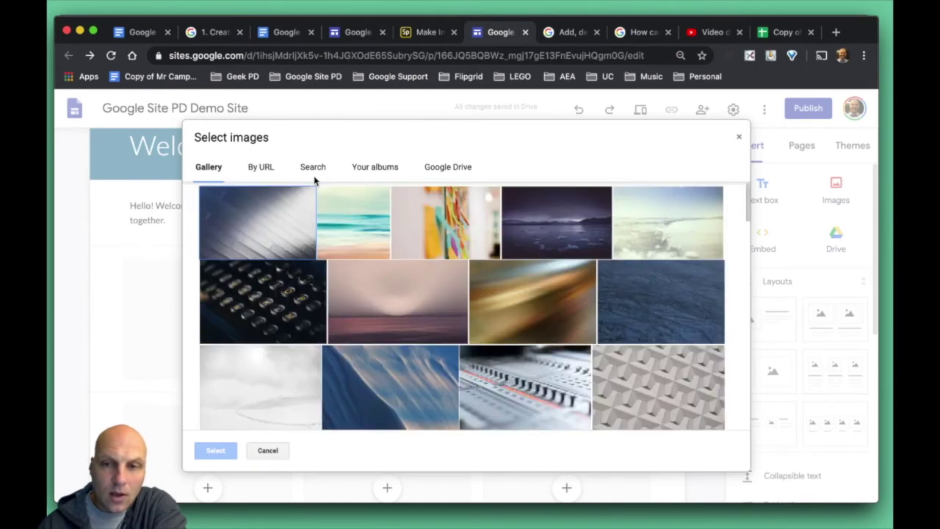
left_click(566, 233)
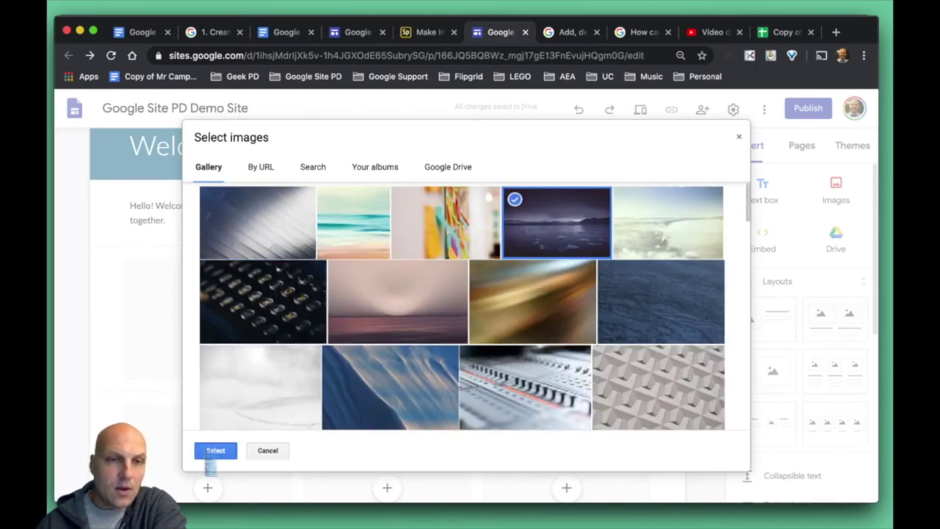
left_click(214, 451)
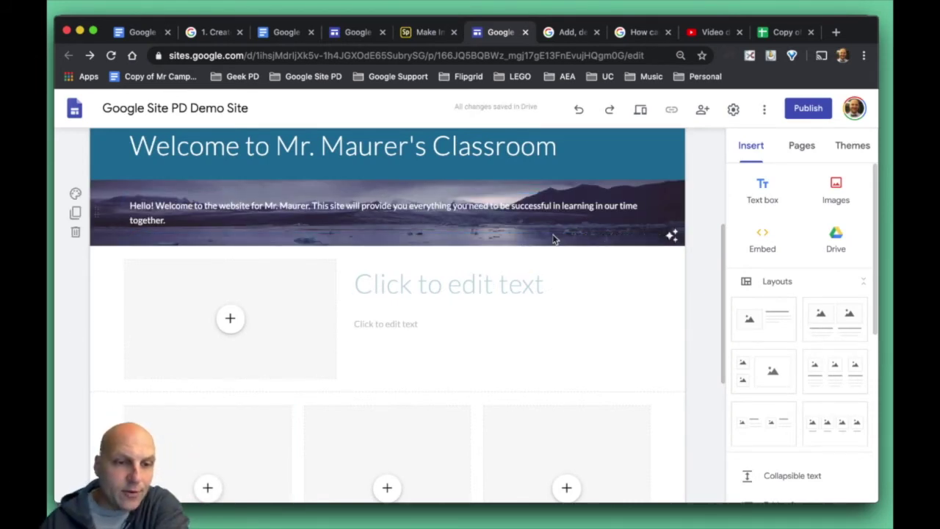
left_click(75, 194)
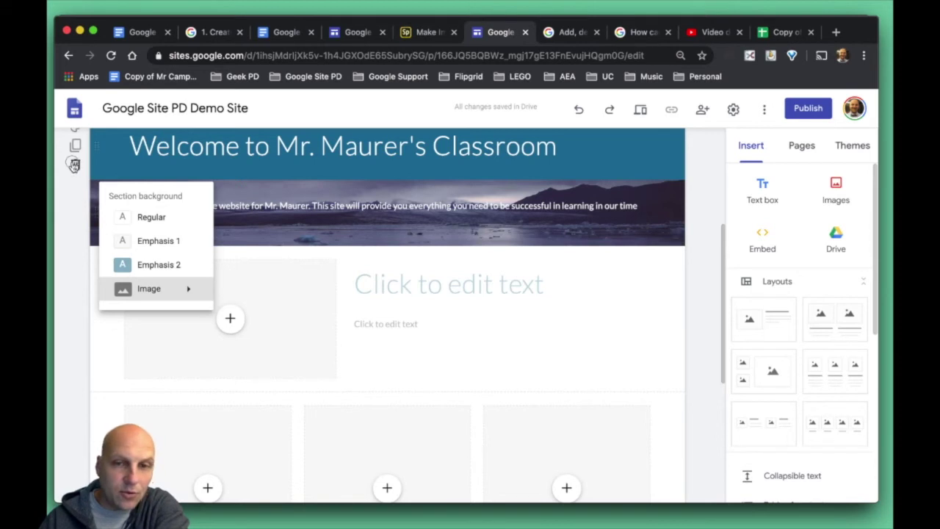
key("super+Left")
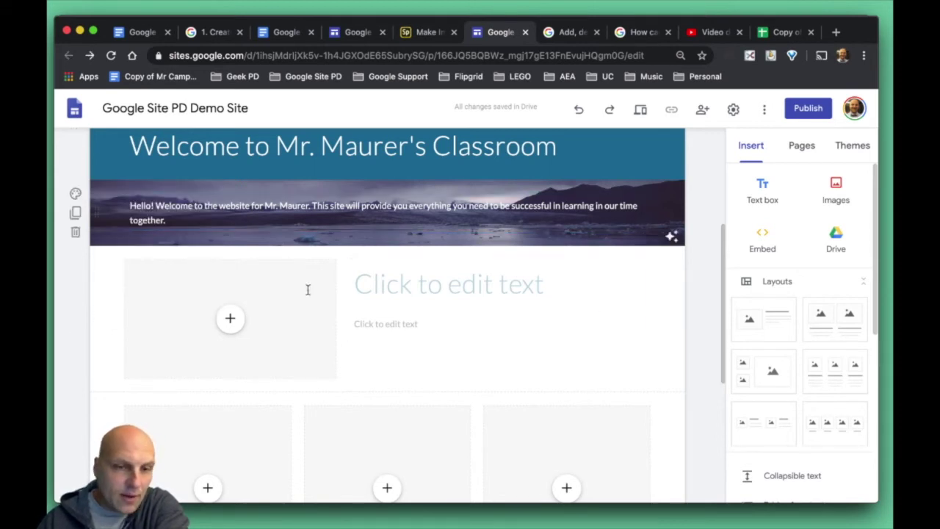
left_click(232, 318)
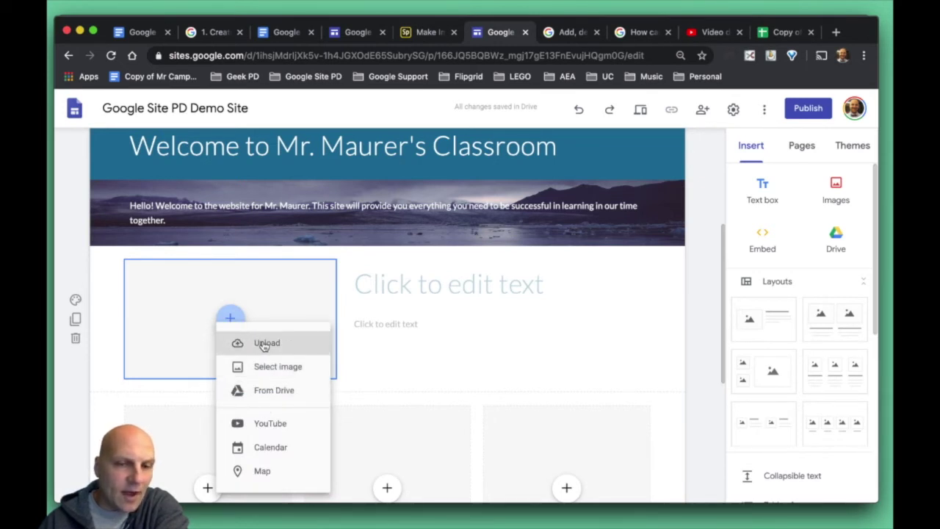
left_click(567, 378)
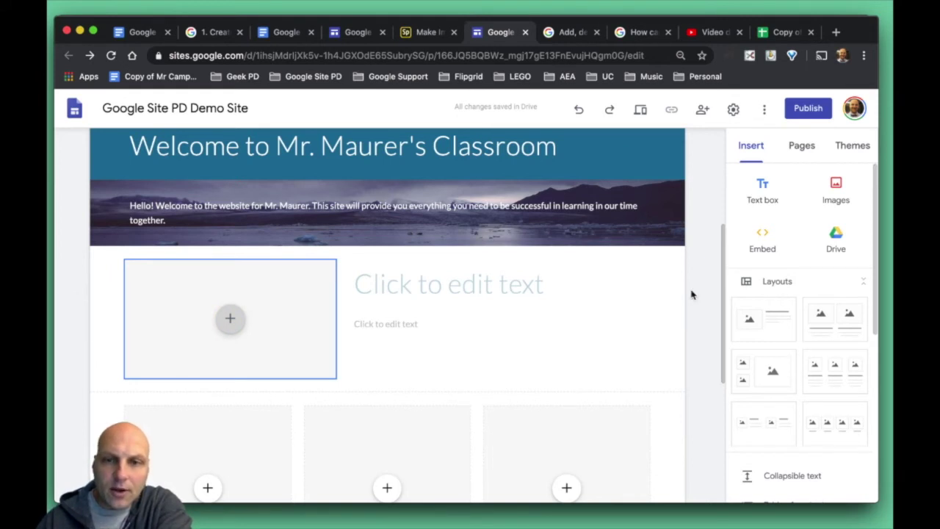
Try the Aristotle theme on the site and check how it looks on the Welcome header.
scroll(690, 295, "up", 1)
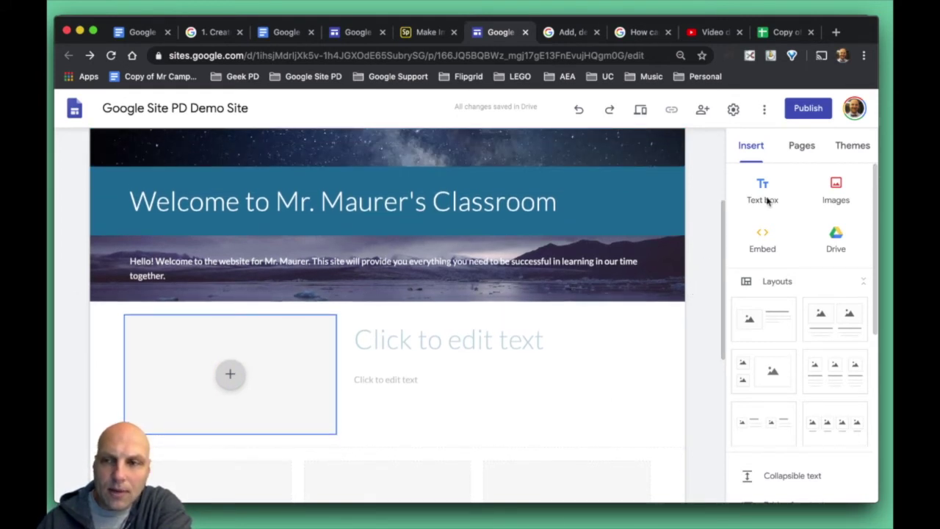
left_click(847, 149)
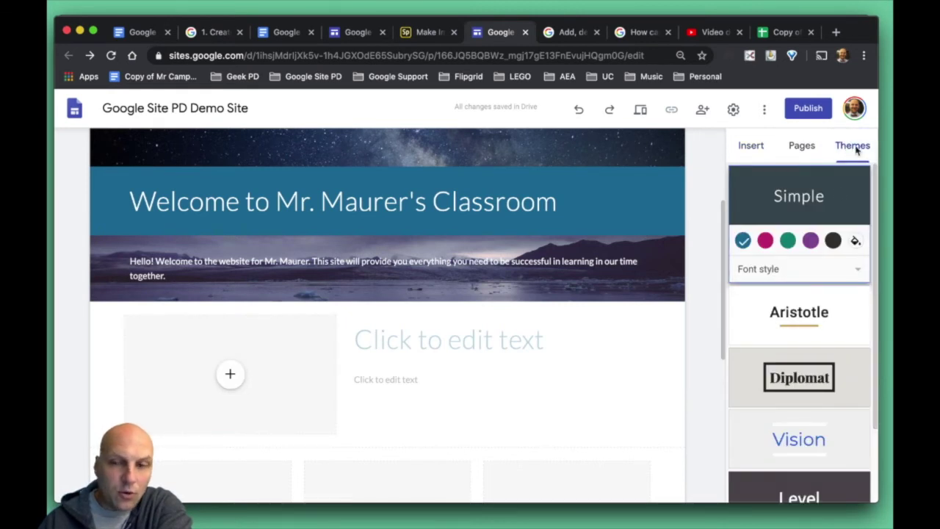
scroll(792, 343, "down", 2)
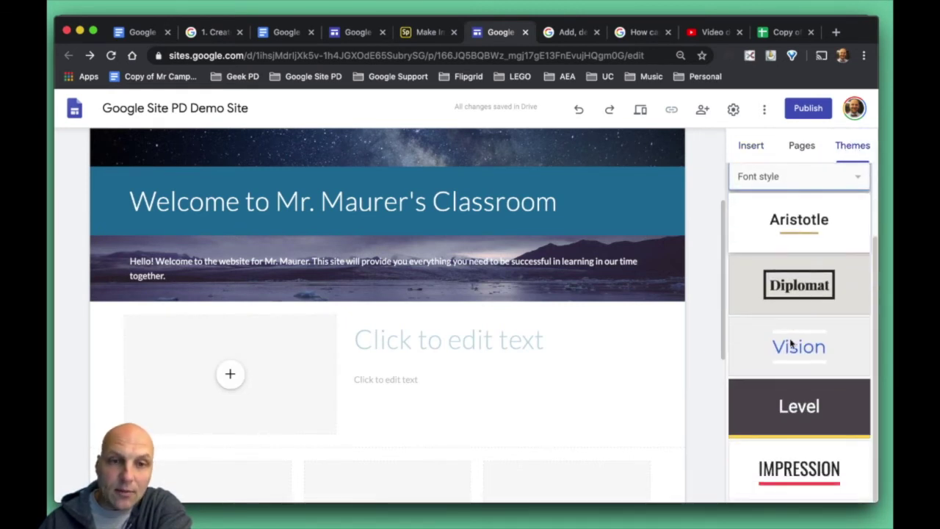
scroll(791, 343, "up", 2)
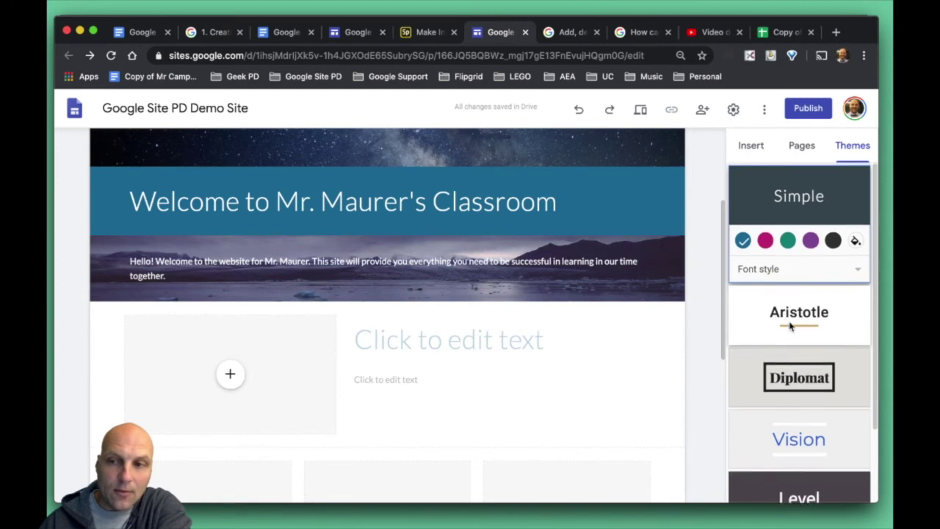
left_click(798, 312)
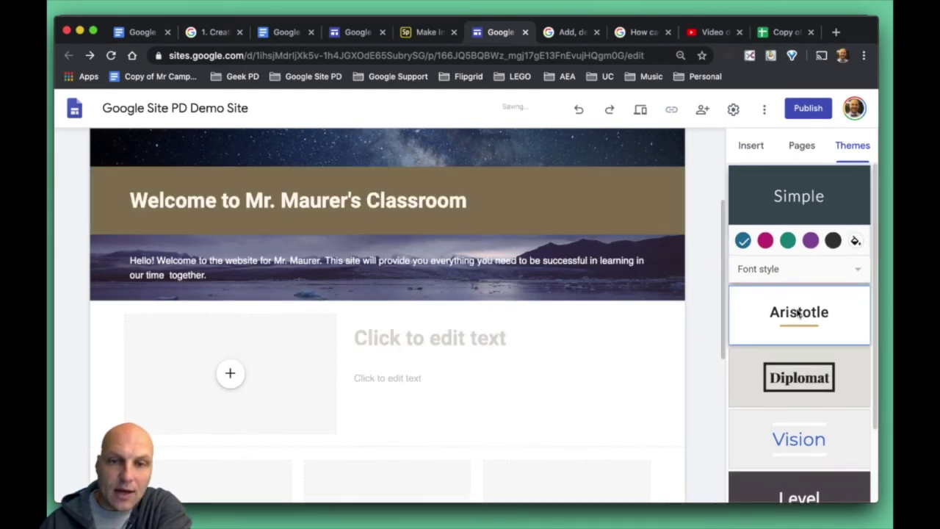
scroll(661, 314, "up", 4)
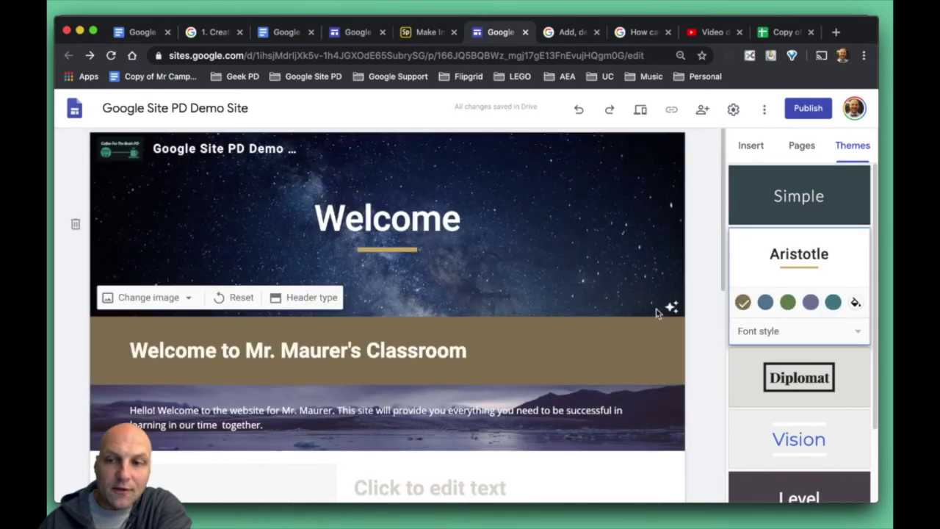
Apply the Vision theme to the site and try its pink and purple theme colors.
scroll(798, 364, "down", 2)
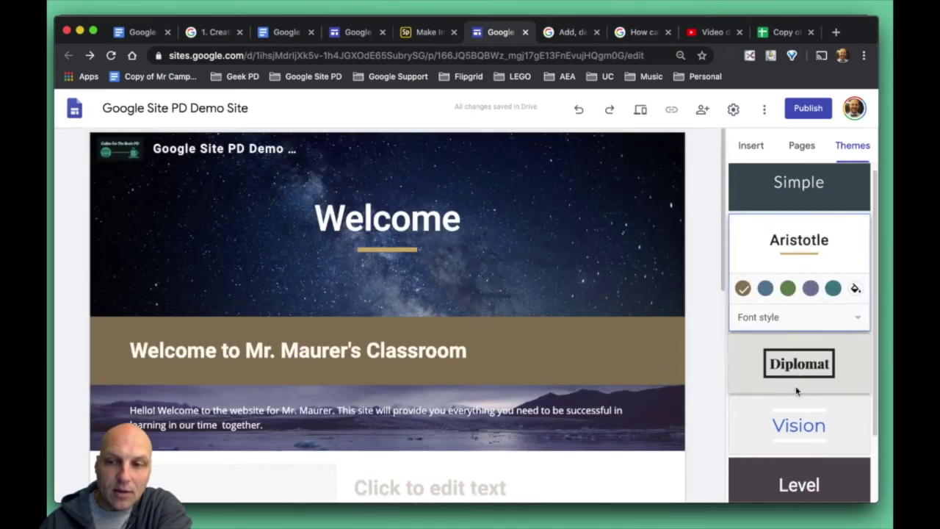
scroll(797, 391, "down", 2)
left_click(798, 386)
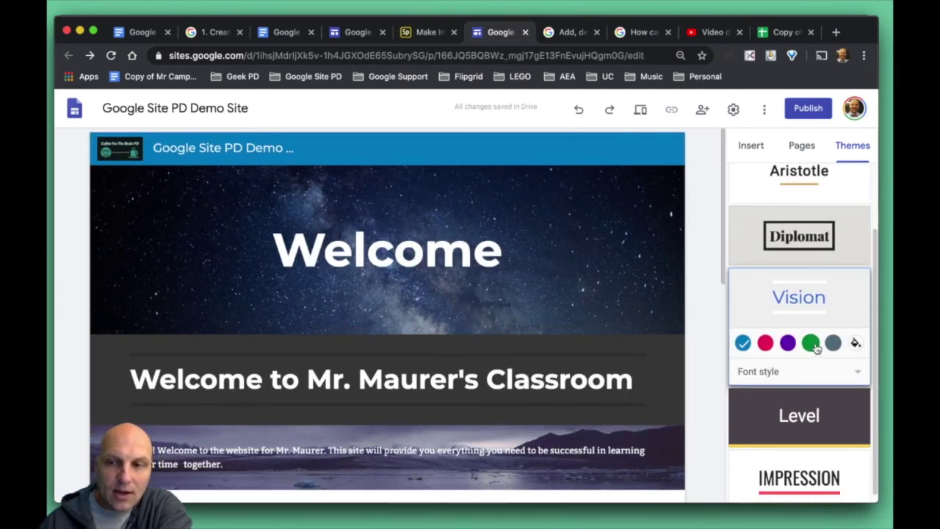
left_click(768, 346)
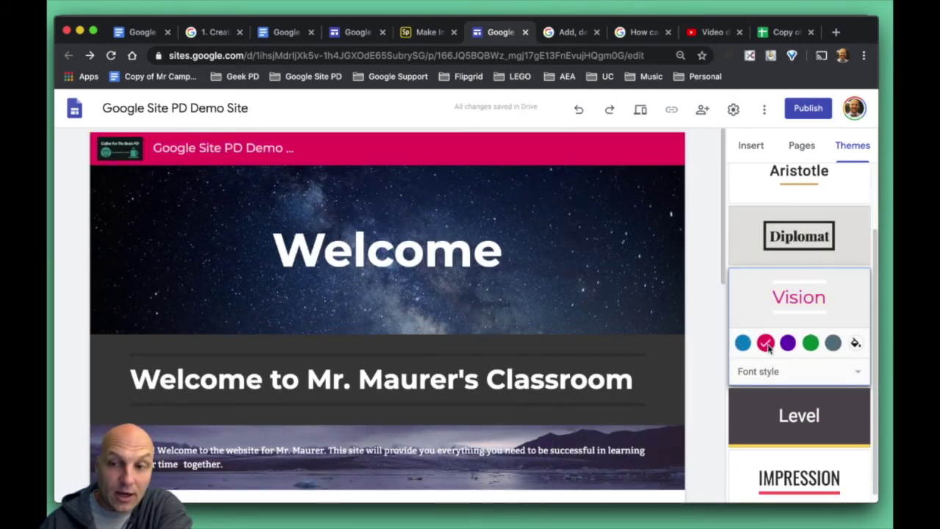
left_click(788, 344)
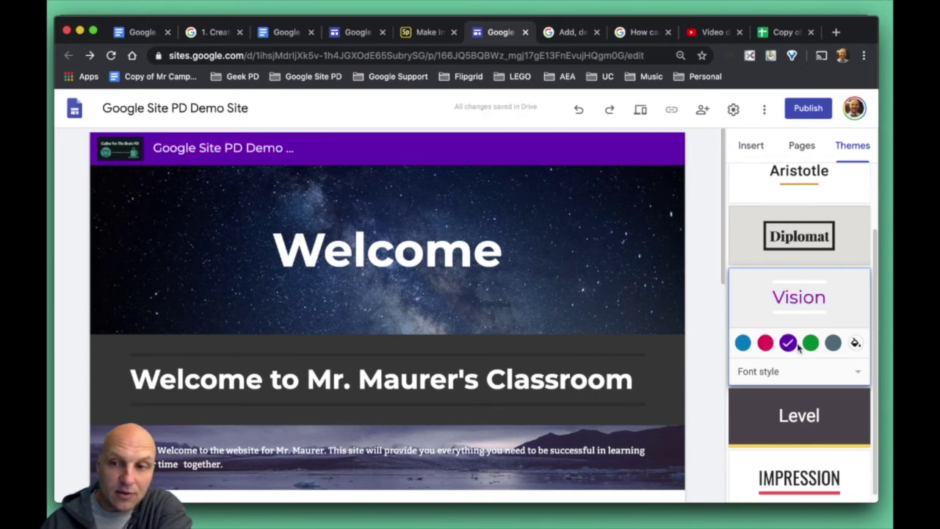
Set the Vision theme's color to green and its font style to Classic.
left_click(856, 343)
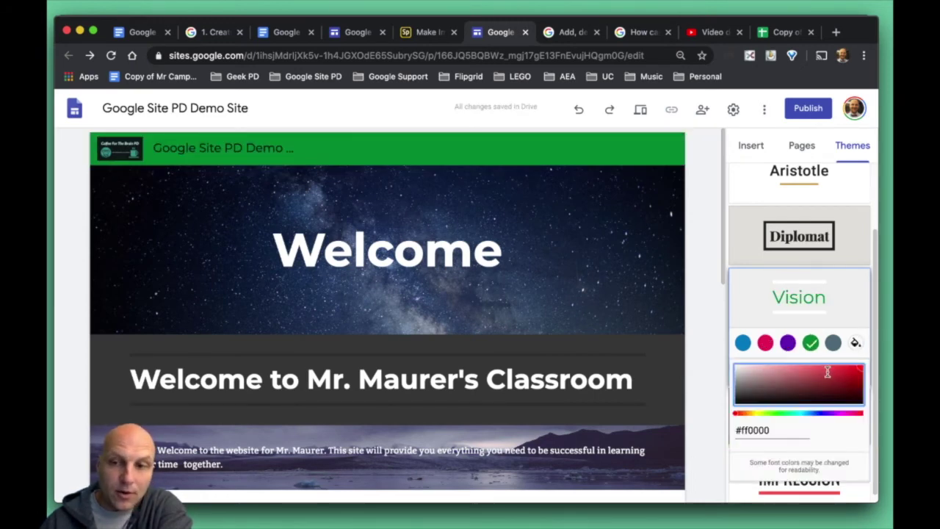
left_click(742, 302)
left_click(757, 371)
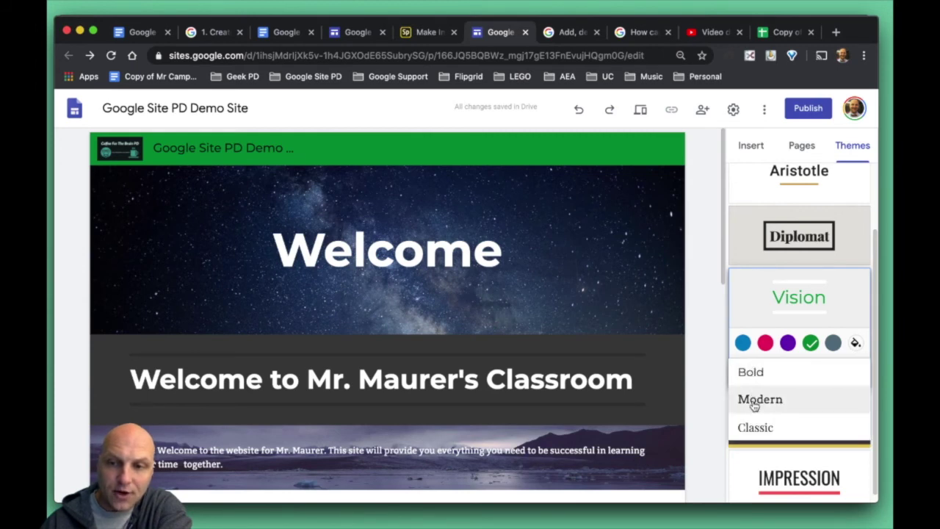
left_click(754, 433)
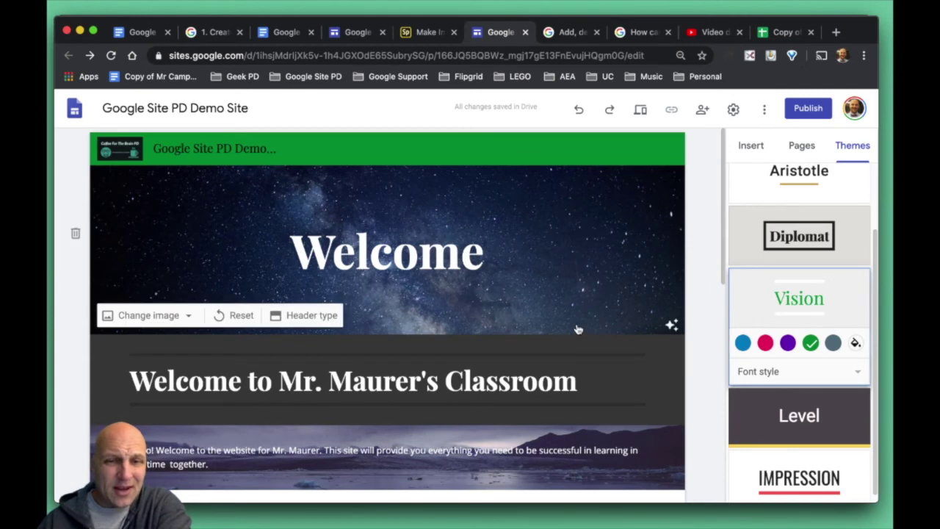
Examine the restyled page from the header to the empty placeholder sections, along with the site's page list and the available themes.
scroll(577, 329, "down", 5)
scroll(577, 329, "up", 3)
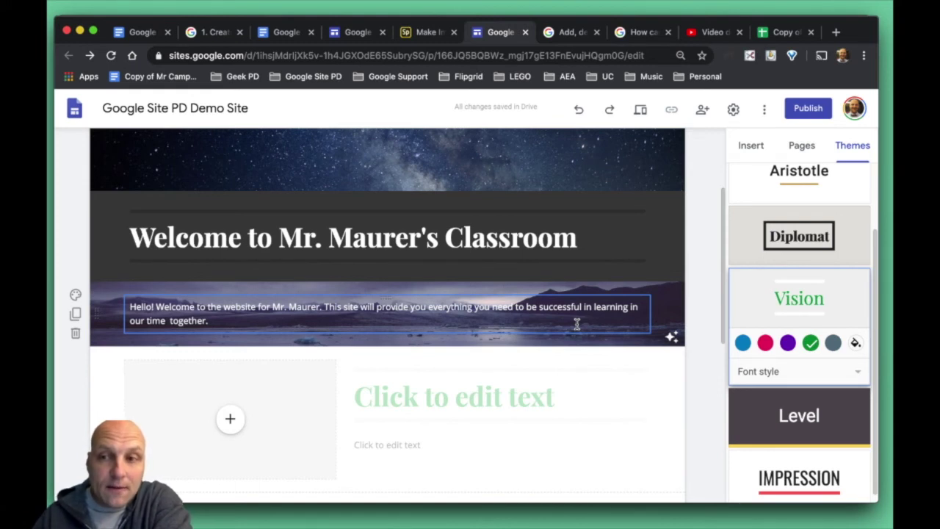
scroll(577, 324, "down", 5)
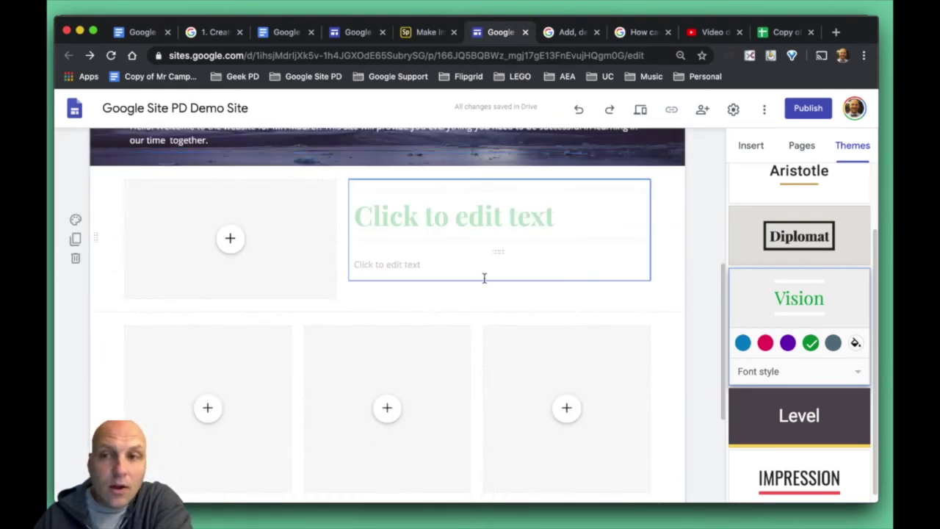
left_click(801, 145)
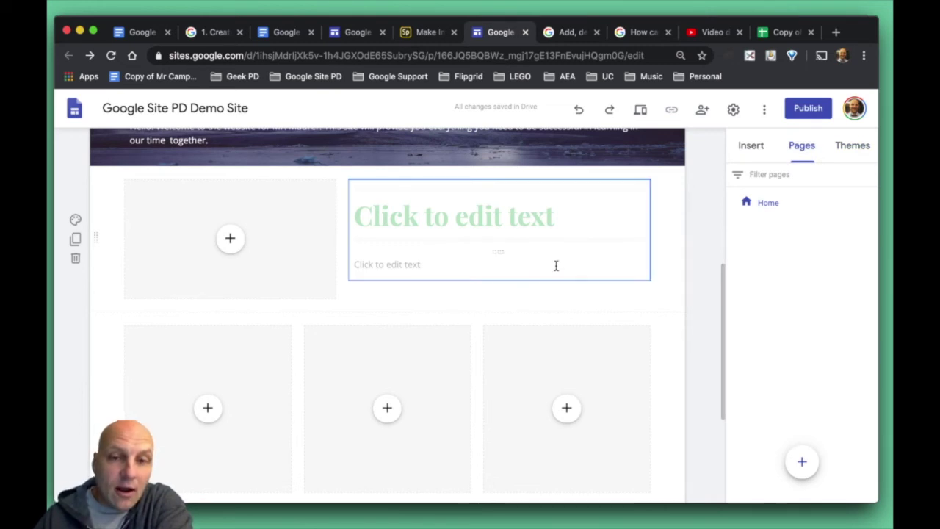
scroll(556, 266, "up", 5)
scroll(556, 266, "up", 2)
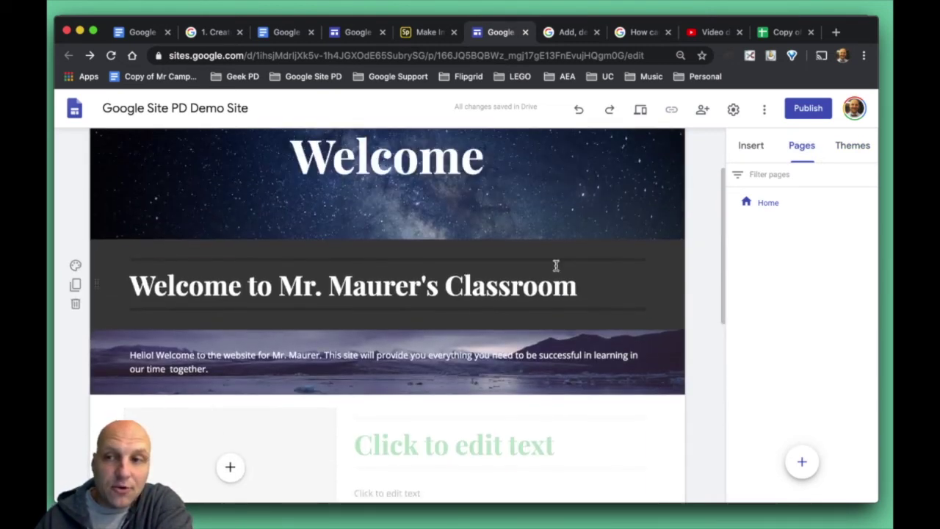
left_click(851, 149)
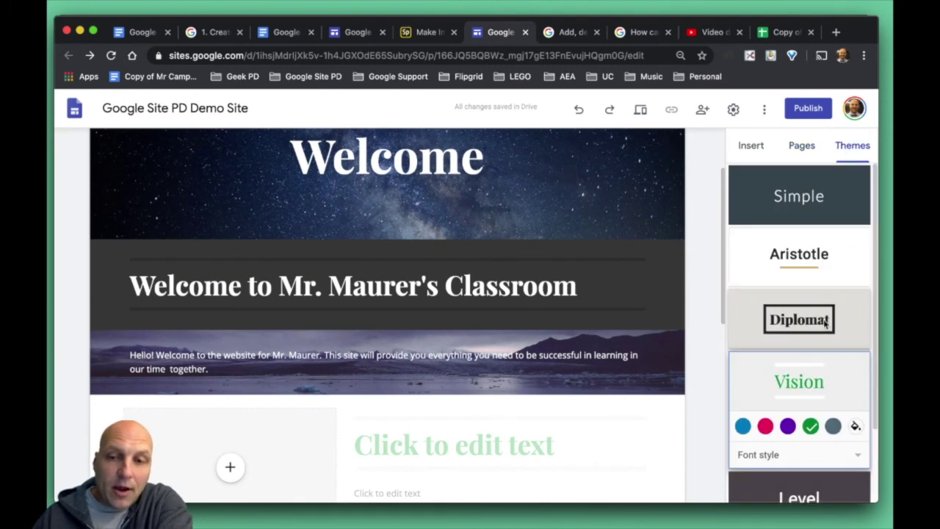
scroll(784, 381, "down", 2)
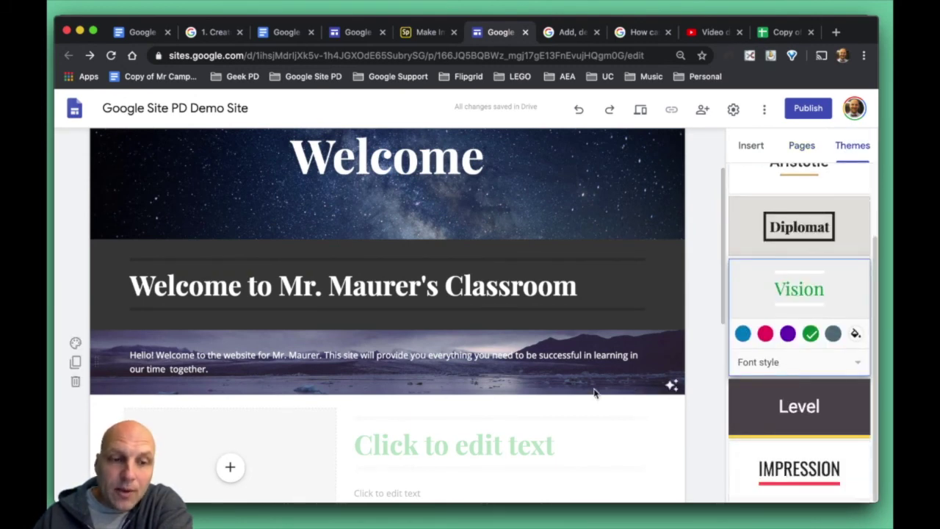
scroll(594, 390, "down", 3)
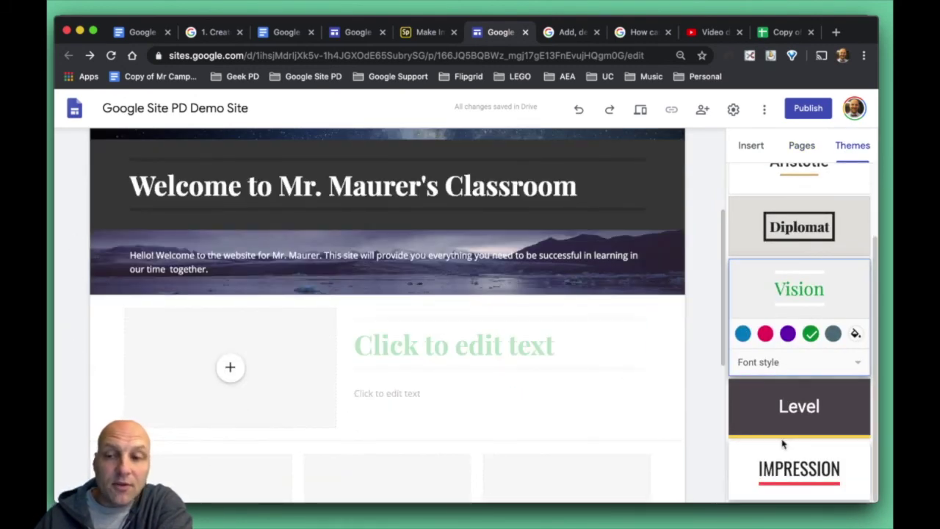
scroll(790, 434, "up", 2)
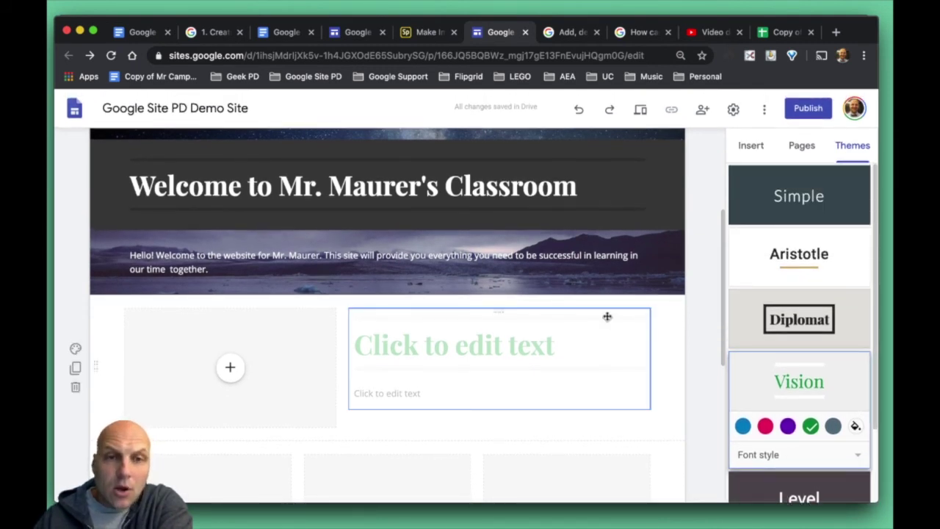
scroll(608, 317, "up", 4)
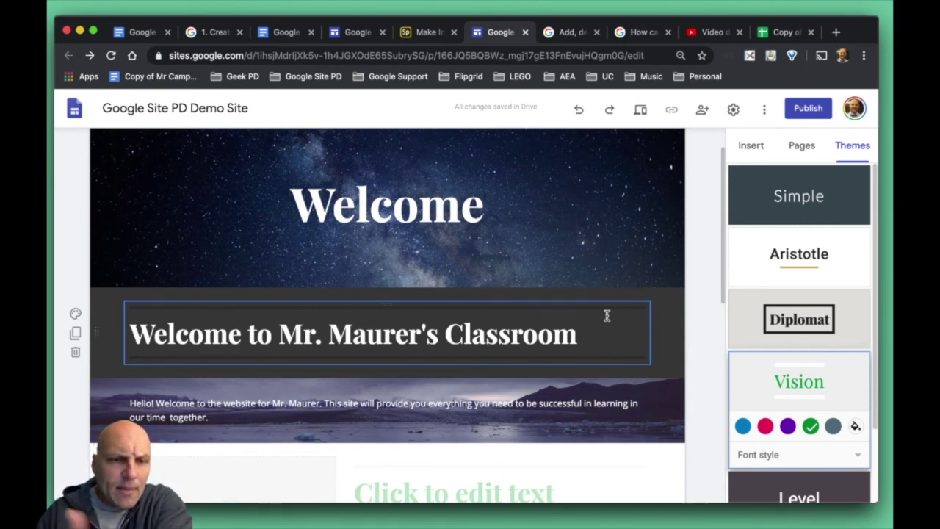
mouse_move(478, 206)
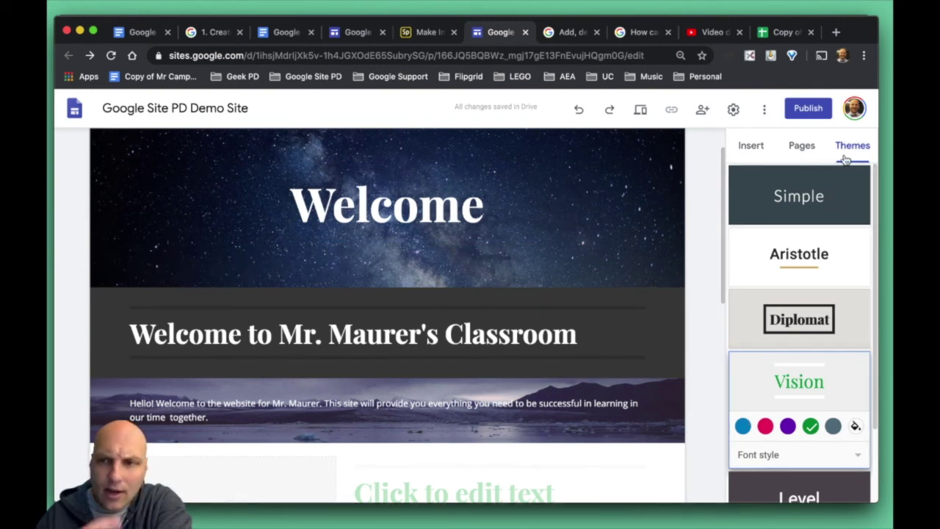
mouse_move(238, 268)
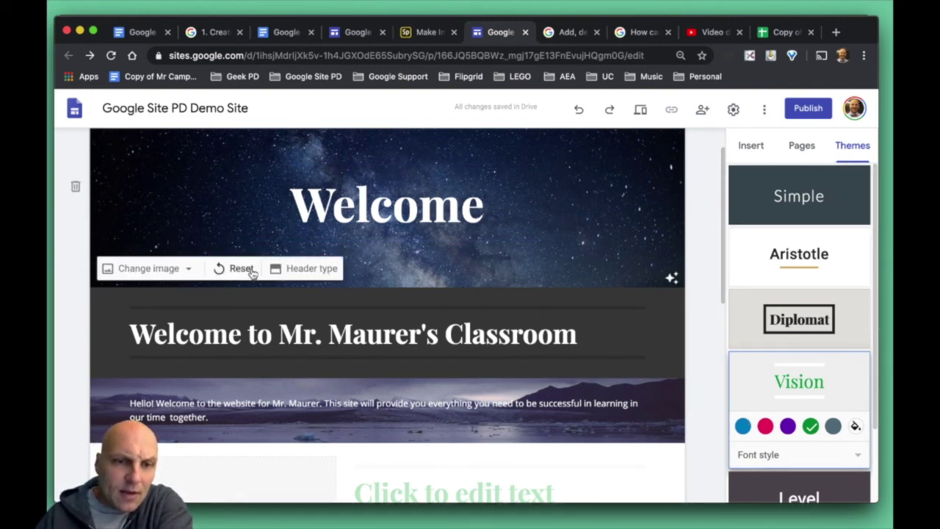